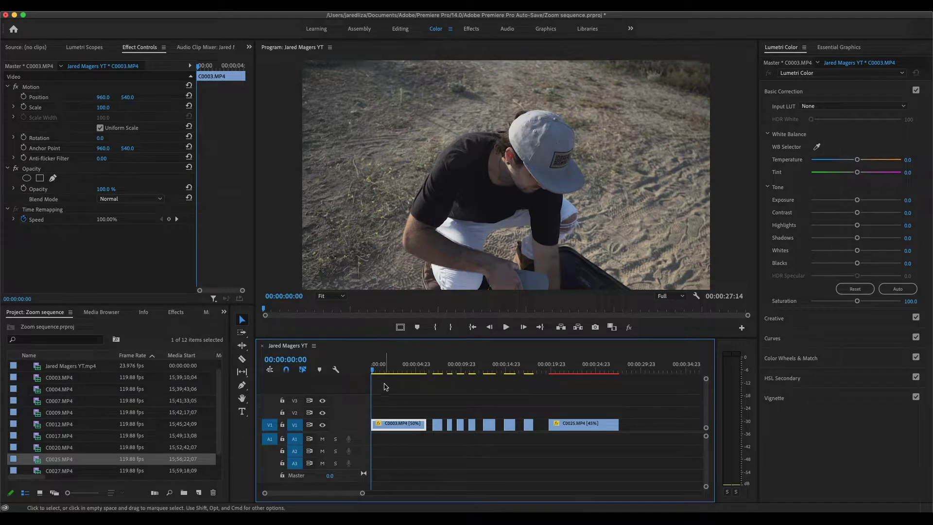
# Scrub through the sequence, return to C0004 and zoom the timeline in on the short clips.
pyautogui.moveTo(373, 371); pyautogui.dragTo(572, 381)
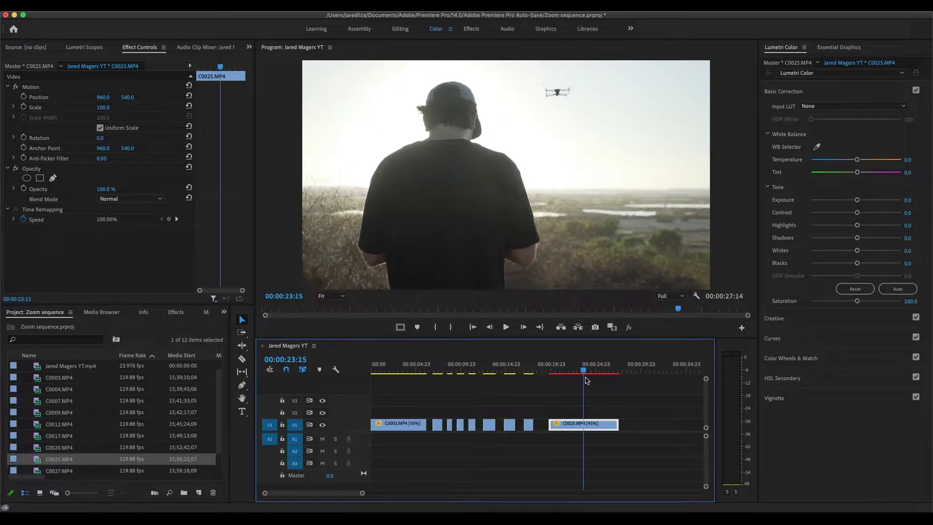
pyautogui.moveTo(597, 379); pyautogui.dragTo(439, 379)
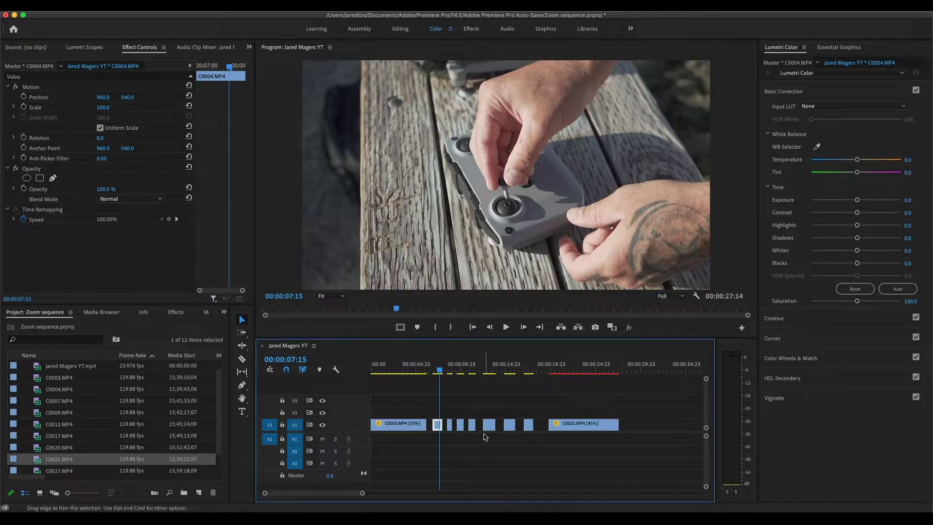
pyautogui.moveTo(361, 493); pyautogui.dragTo(301, 494)
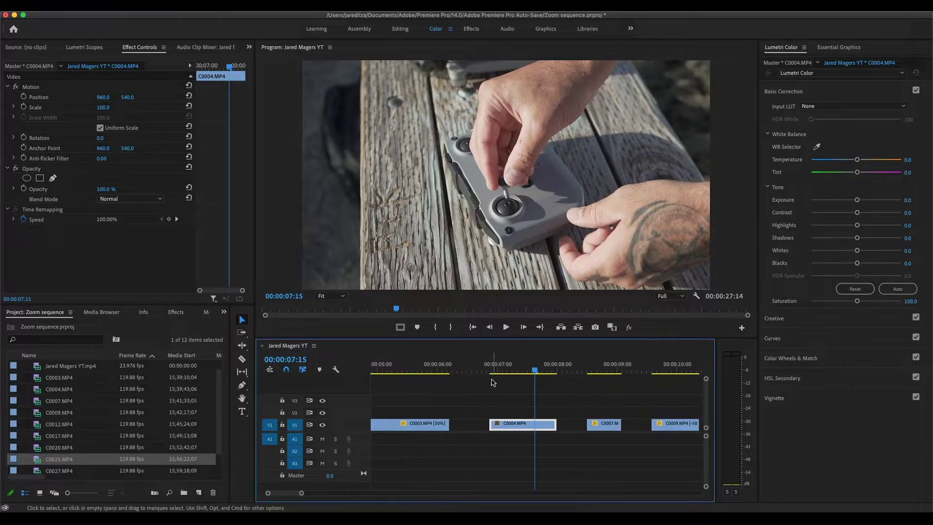
# Trim C0004 to five frames, slide C0007 left against it, and shorten the next clip.
pyautogui.click(491, 373)
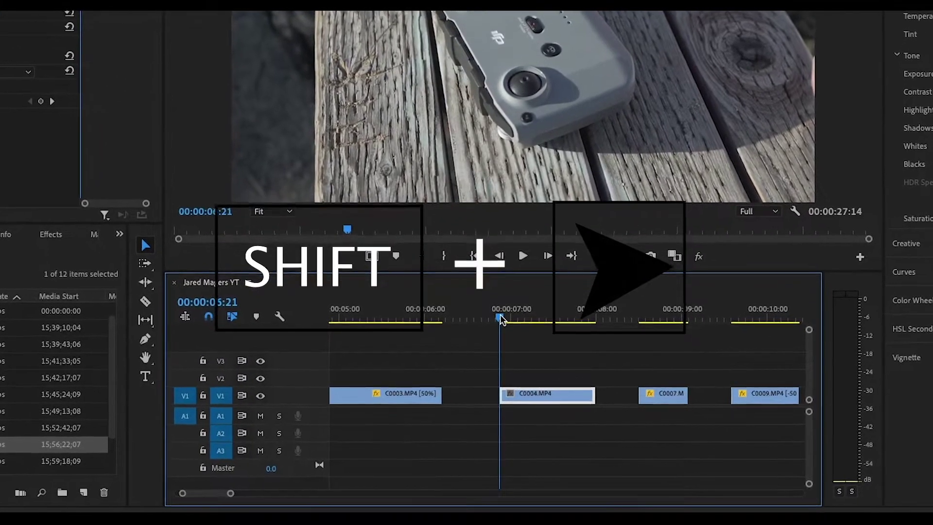
pyautogui.hotkey('shift', 'Right')
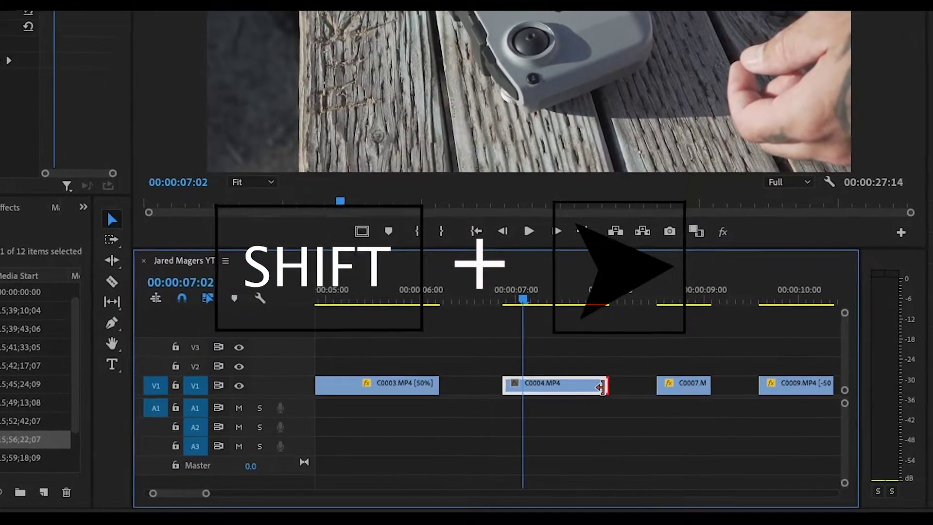
pyautogui.moveTo(602, 386); pyautogui.dragTo(449, 389)
pyautogui.click(659, 296)
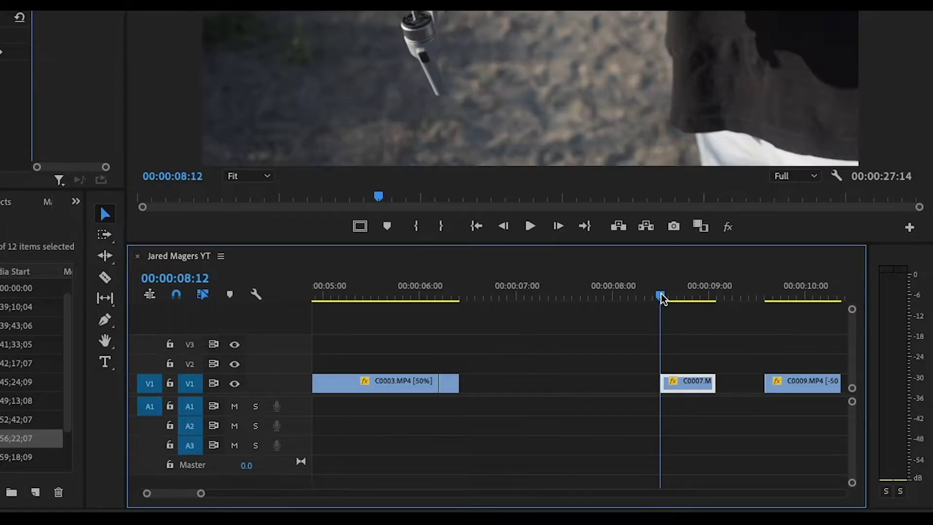
pyautogui.moveTo(687, 384); pyautogui.dragTo(469, 386)
pyautogui.moveTo(839, 383); pyautogui.dragTo(489, 383)
# Trim the remaining short clips, including C0030, to five frames and close the gap before C0025.
pyautogui.moveTo(201, 496); pyautogui.dragTo(238, 493)
pyautogui.moveTo(720, 383); pyautogui.dragTo(700, 383)
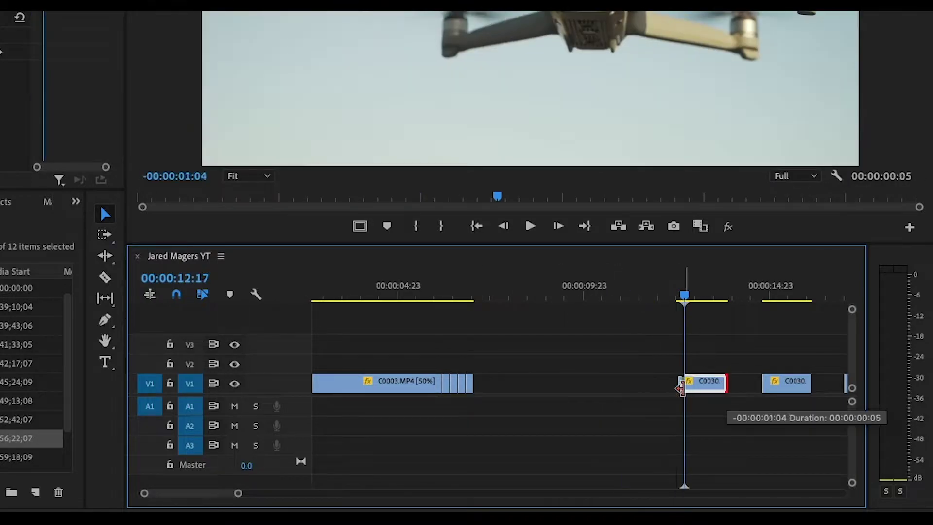
pyautogui.click(765, 302)
pyautogui.press('-')
pyautogui.moveTo(578, 384); pyautogui.dragTo(468, 396)
pyautogui.click(414, 294)
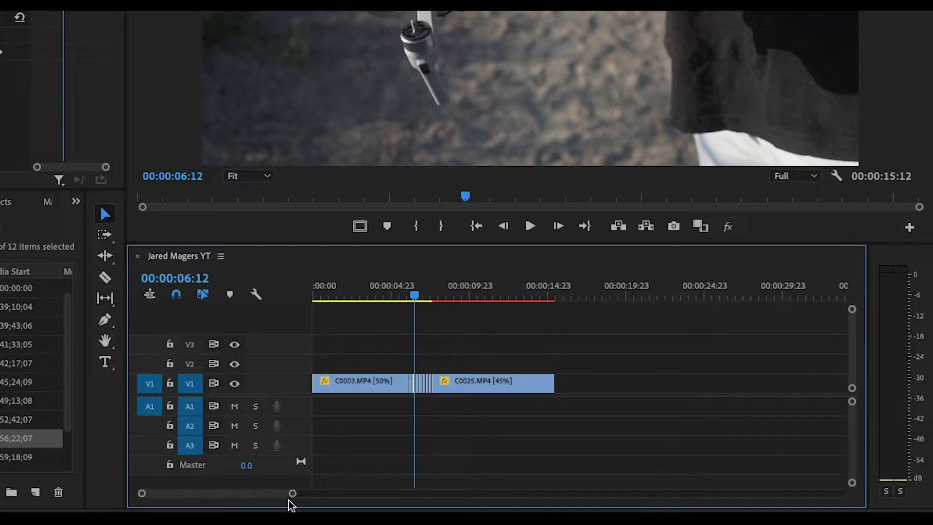
# Keyframe C0004's Scale from 100 at its first frame to 200 at its last frame.
pyautogui.moveTo(292, 493); pyautogui.dragTo(198, 494)
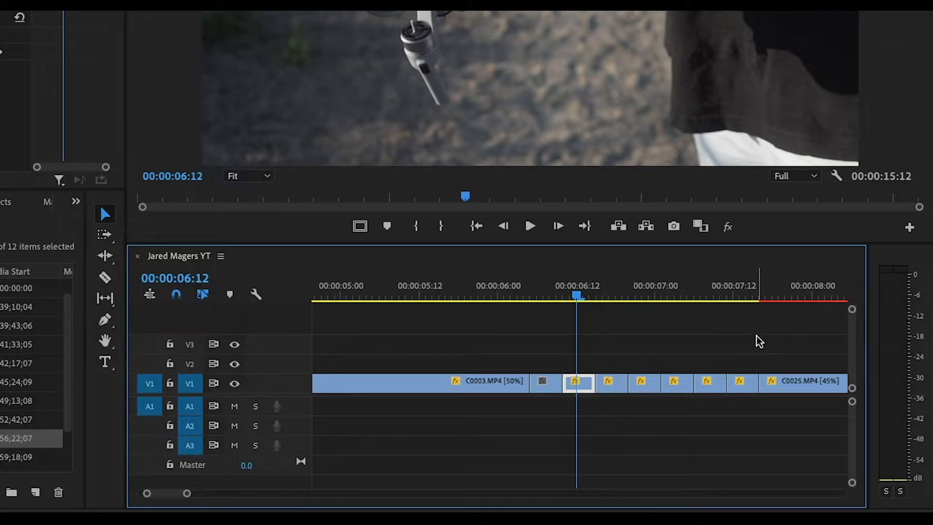
pyautogui.moveTo(760, 341); pyautogui.dragTo(533, 411)
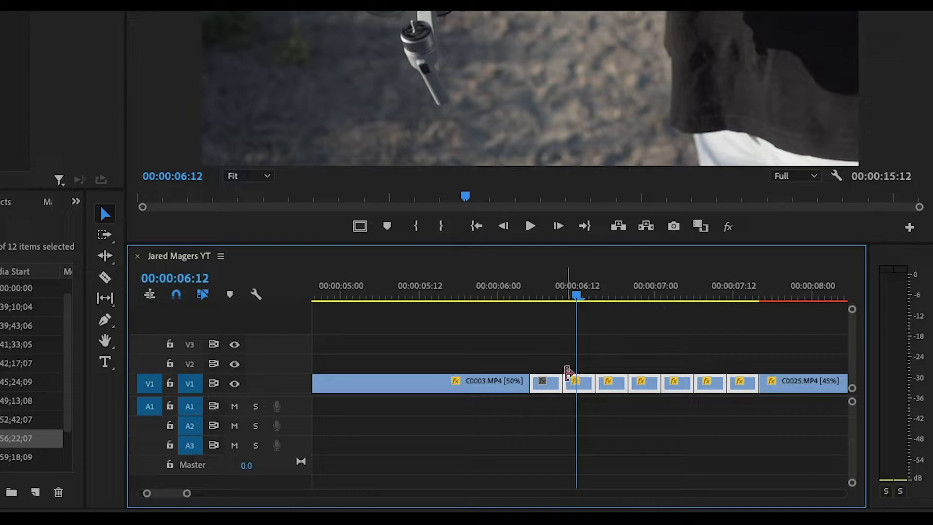
pyautogui.click(530, 293)
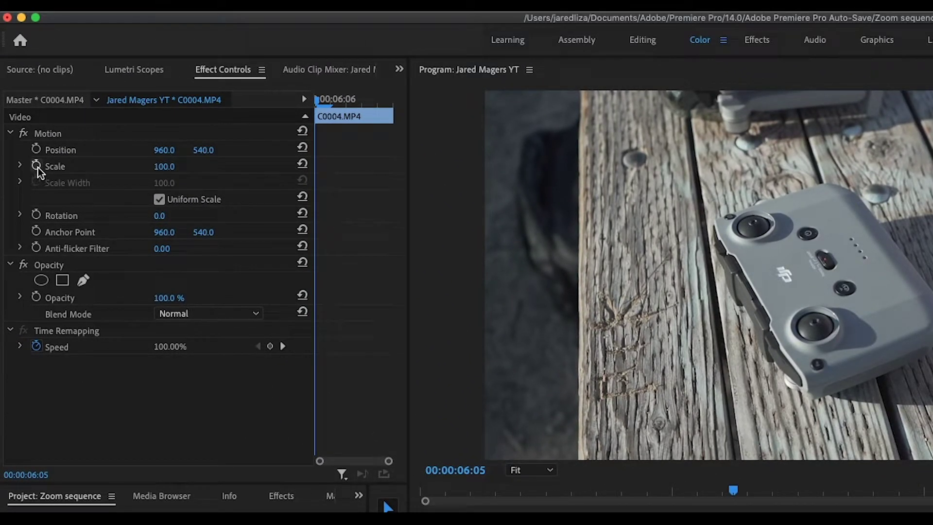
pyautogui.click(36, 166)
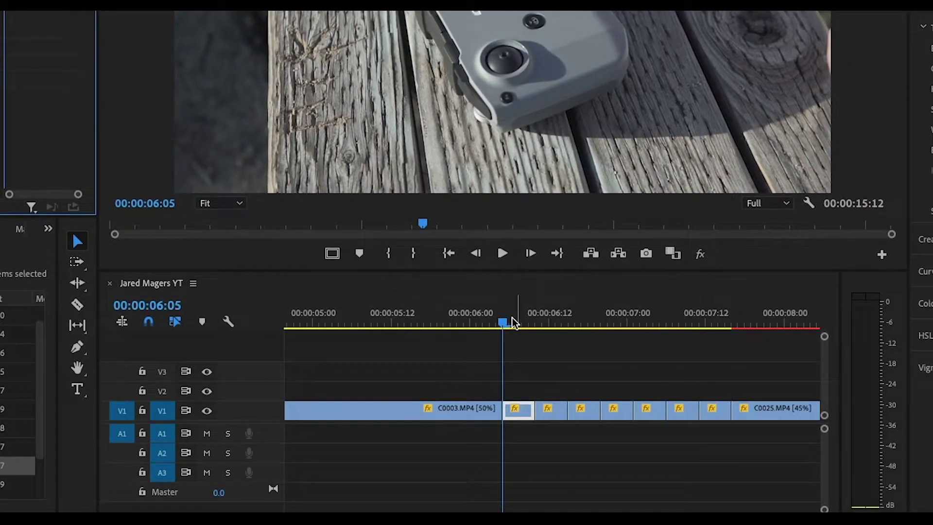
pyautogui.moveTo(505, 321); pyautogui.dragTo(529, 326)
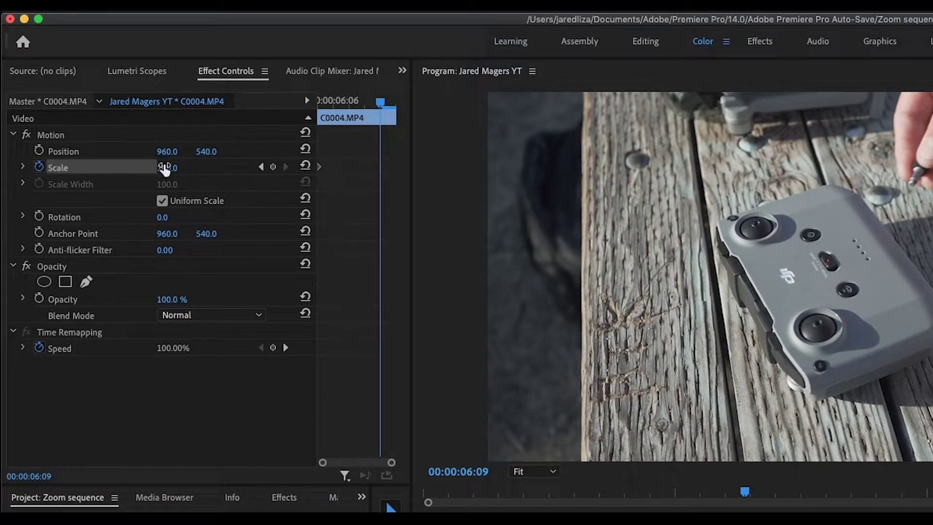
pyautogui.click(164, 168)
pyautogui.press('Return')
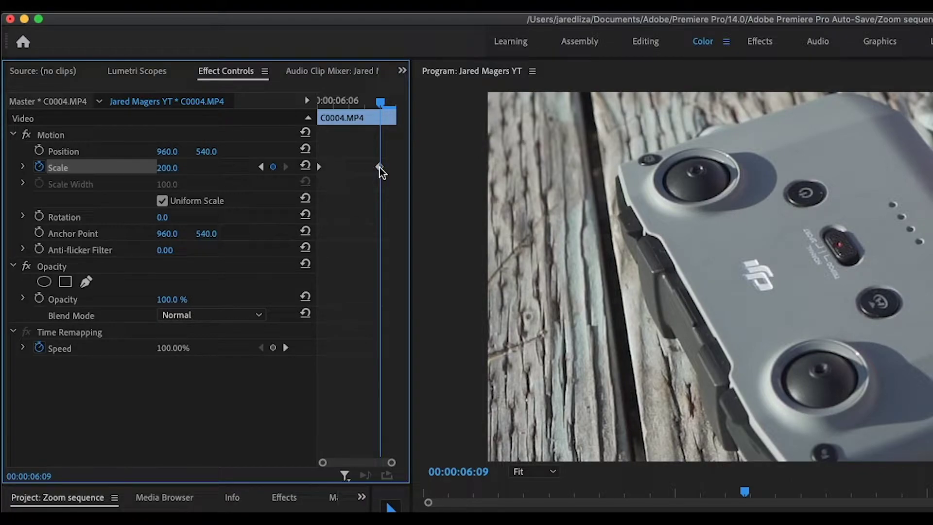
pyautogui.moveTo(380, 167); pyautogui.dragTo(406, 189)
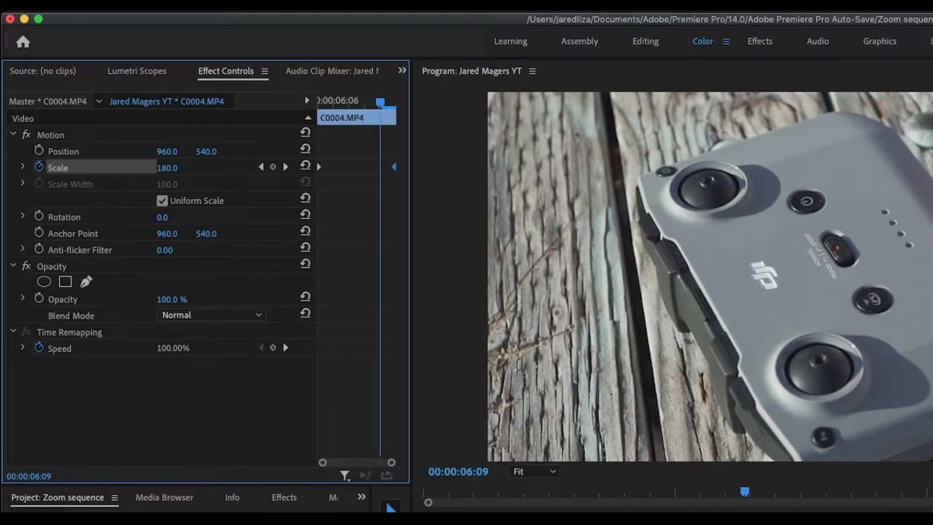
pyautogui.press('Right')
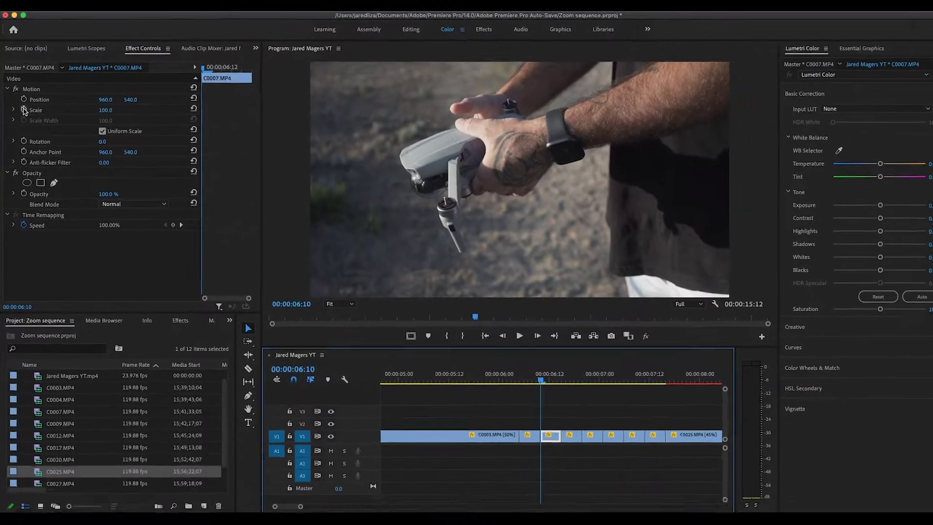
# Keyframe C0007's Scale up to 200, with the end keyframe at the clip's last frame.
pyautogui.click(40, 168)
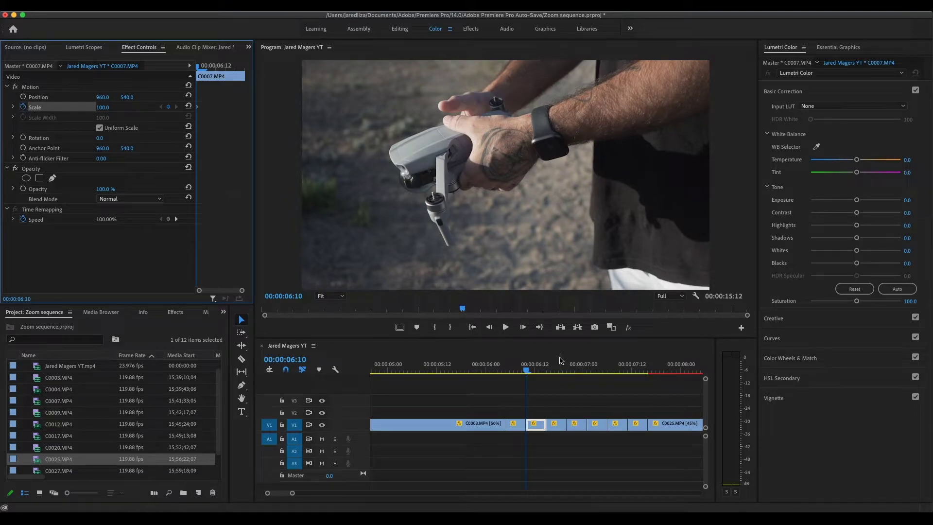
pyautogui.moveTo(525, 371); pyautogui.dragTo(543, 371)
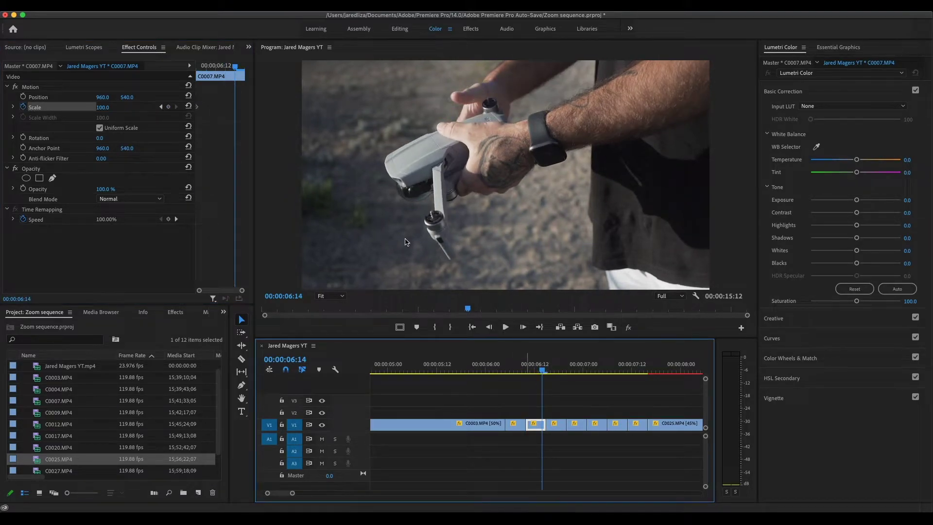
pyautogui.click(102, 108)
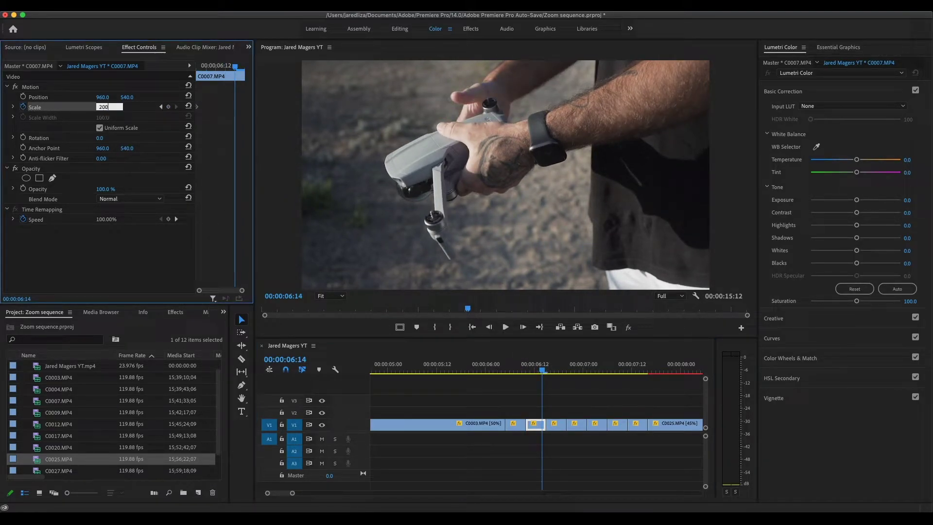
pyautogui.press('Return')
pyautogui.moveTo(235, 108); pyautogui.dragTo(253, 111)
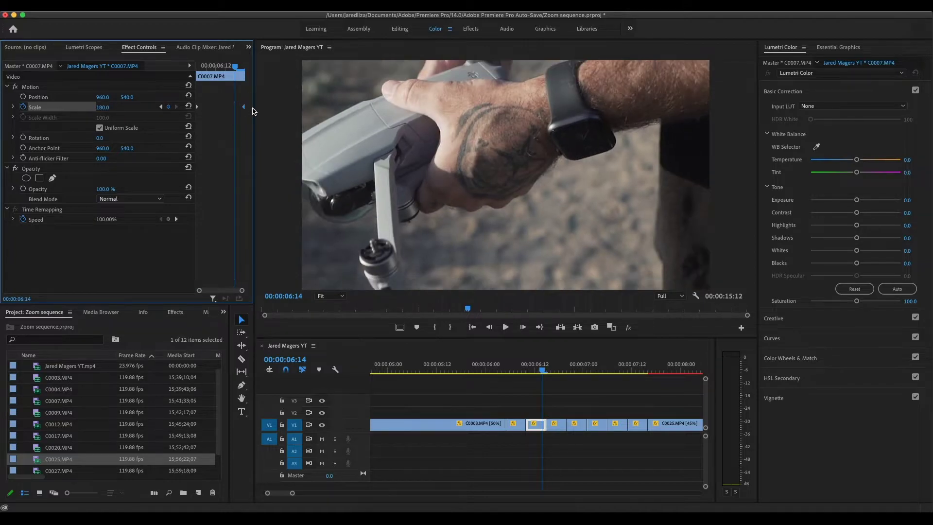
pyautogui.moveTo(545, 372); pyautogui.dragTo(603, 373)
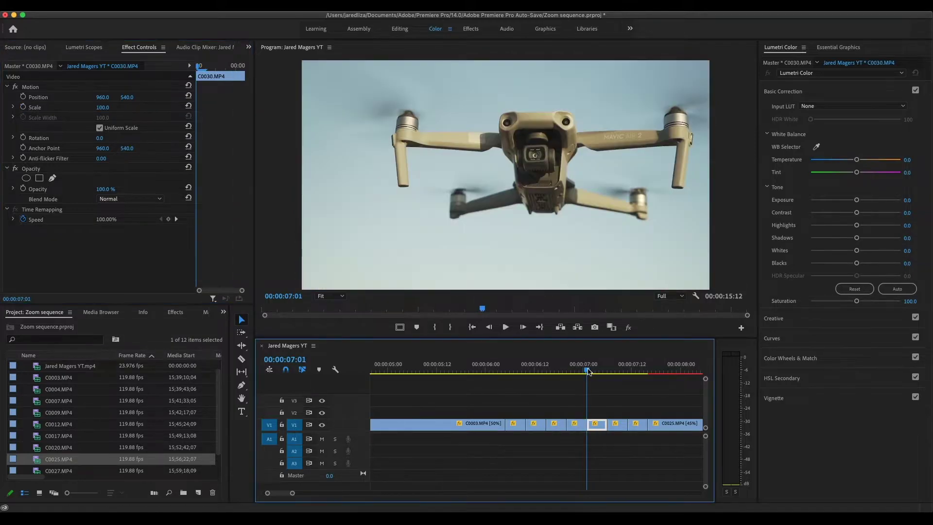
# Keyframe C0030's Scale to 180, then step ahead to C0017 and zoom the timeline out.
pyautogui.click(109, 106)
pyautogui.write('180')
pyautogui.press('Return')
pyautogui.press('Right')
pyautogui.press('Right')
pyautogui.press('Right')
pyautogui.press('Right')
pyautogui.press('Right')
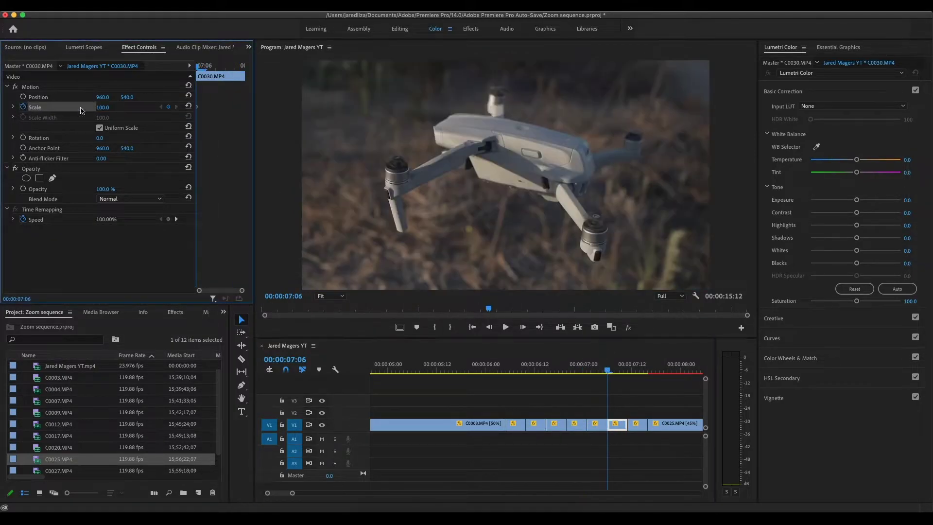
pyautogui.press('Right')
pyautogui.press('Right')
pyautogui.press('Right')
pyautogui.press('Right')
pyautogui.press('Right')
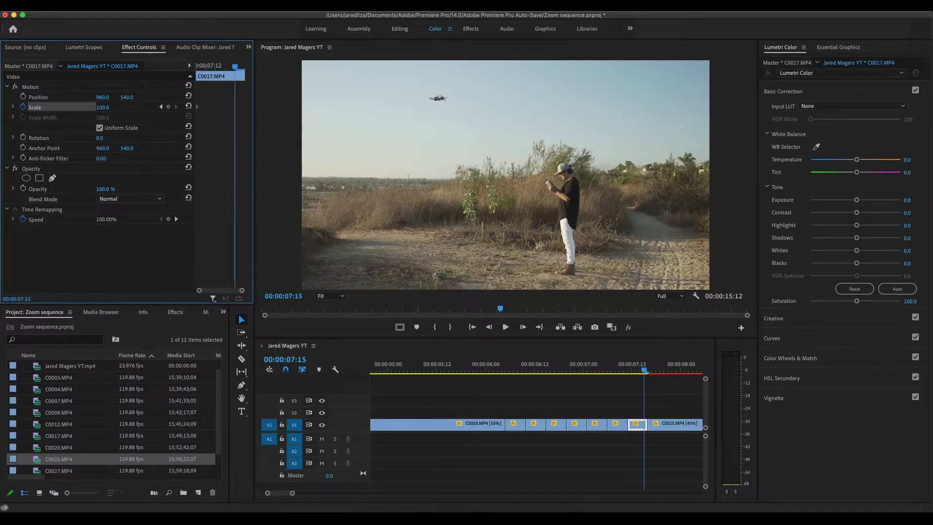
pyautogui.moveTo(292, 492); pyautogui.dragTo(334, 493)
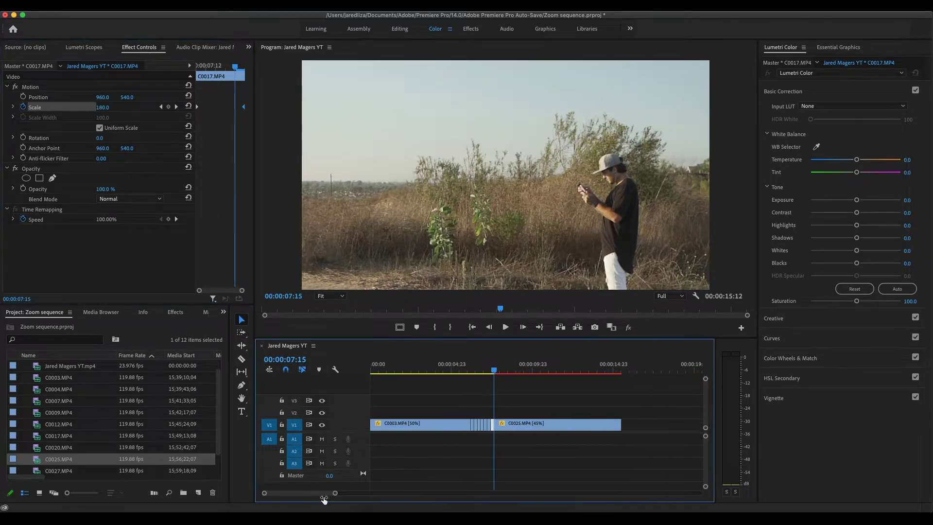
pyautogui.press('Home')
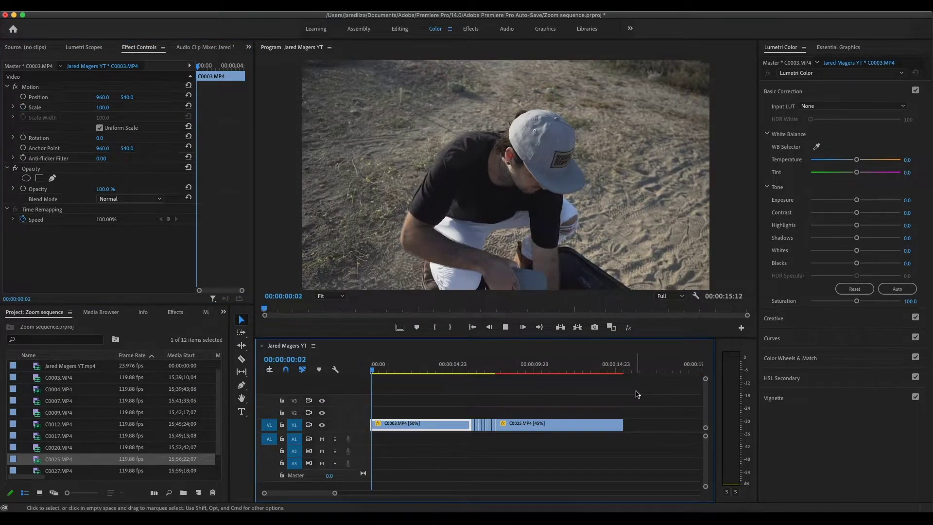
# Play the sequence from the start, then replay the zoom clips from 00:00:04:15.
pyautogui.press('space')
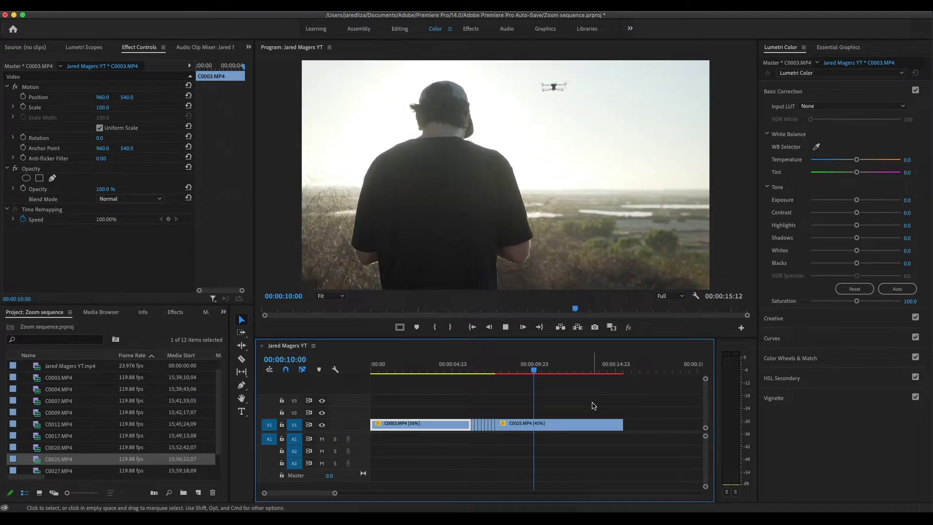
pyautogui.press('space')
pyautogui.click(446, 365)
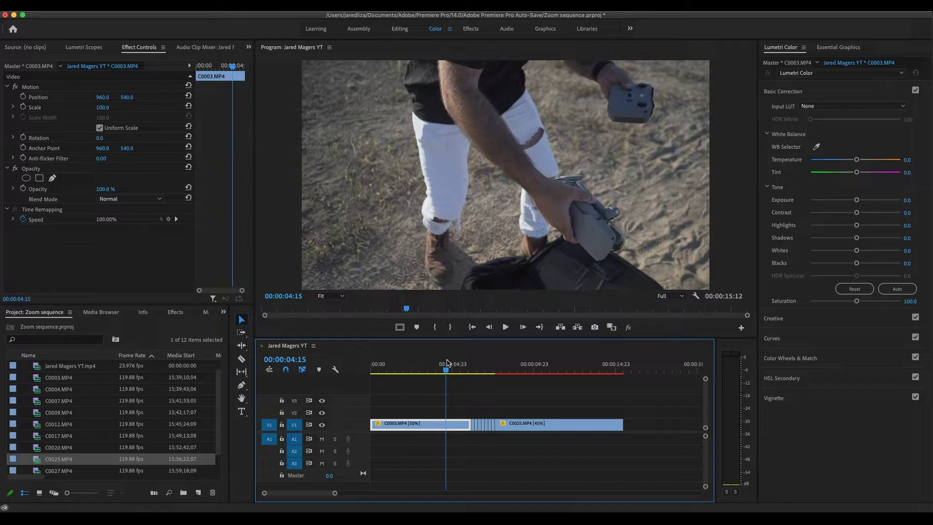
pyautogui.press('space')
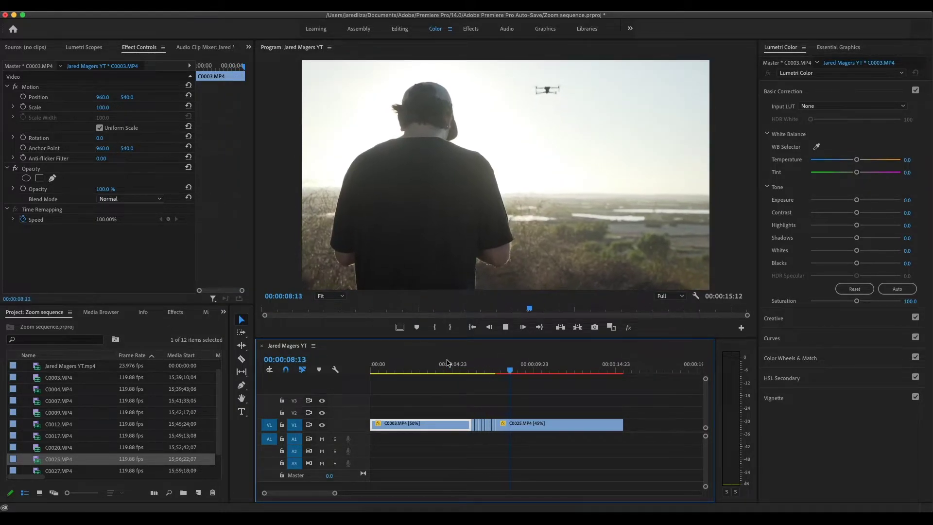
pyautogui.press('space')
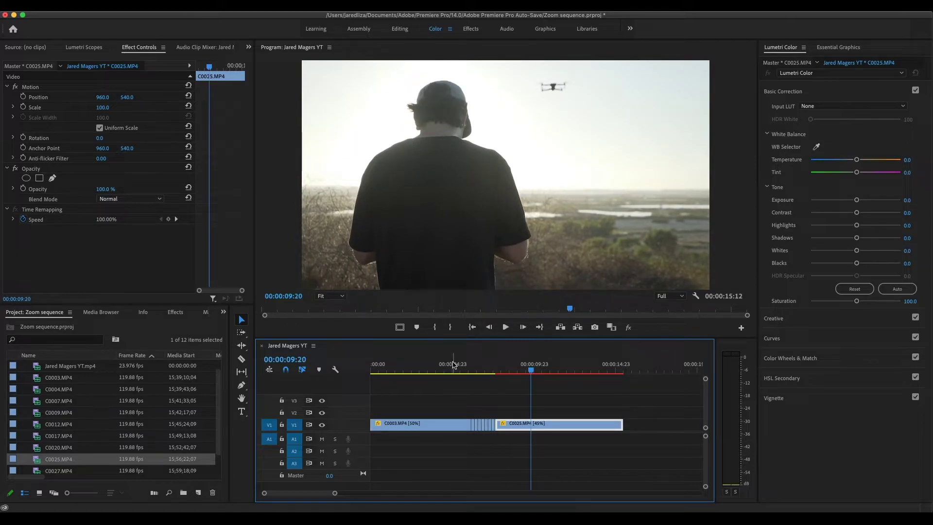
# Zoom in around 00:00:04:23 and marquee-select all the short zoom clips on V1.
pyautogui.click(453, 365)
pyautogui.press('=')
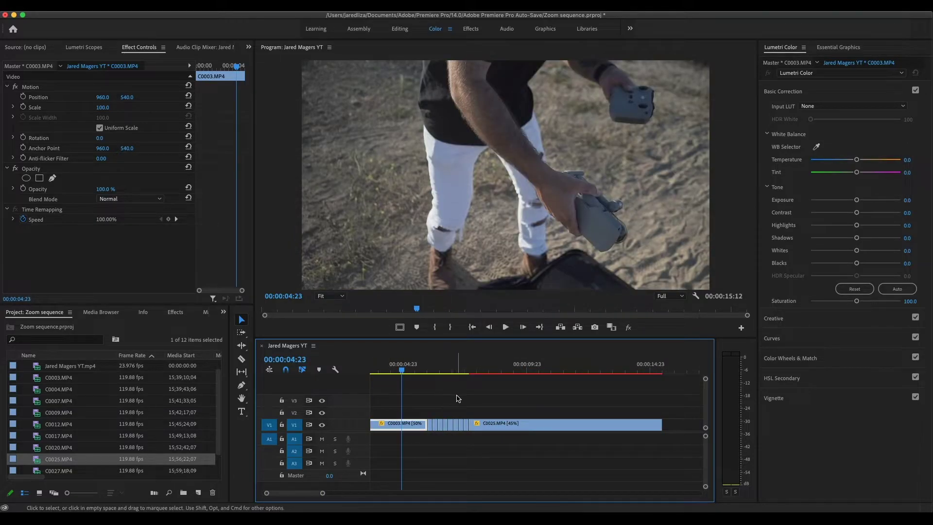
pyautogui.moveTo(446, 429); pyautogui.dragTo(433, 439)
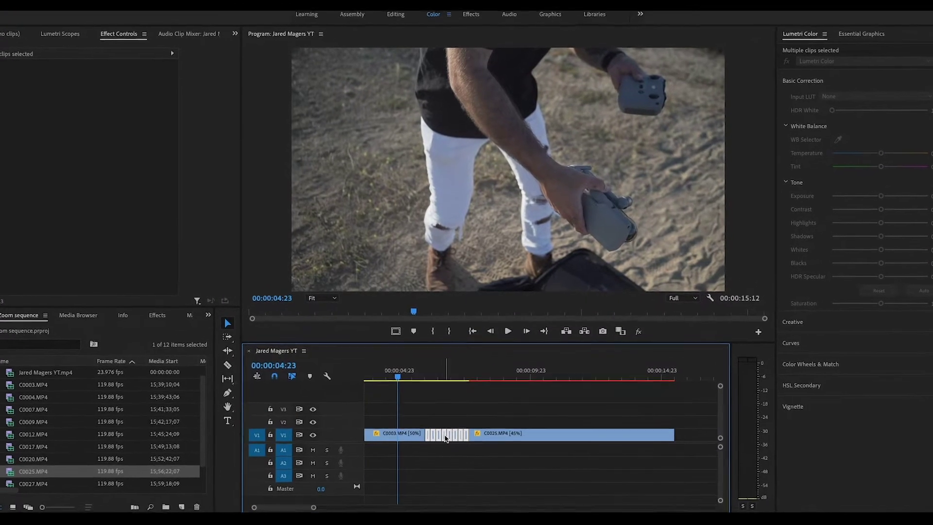
# Replace the selected short clips with a linked After Effects composition.
pyautogui.rightClick(447, 427)
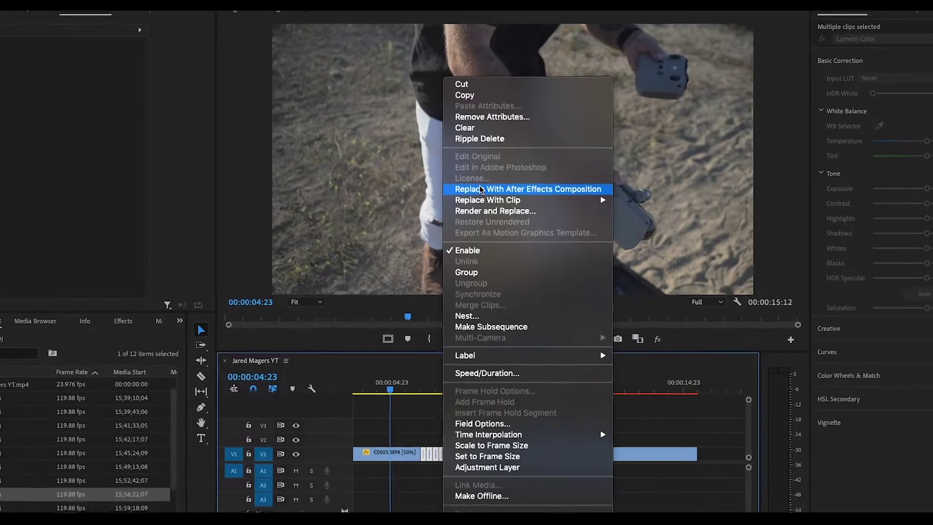
pyautogui.click(481, 183)
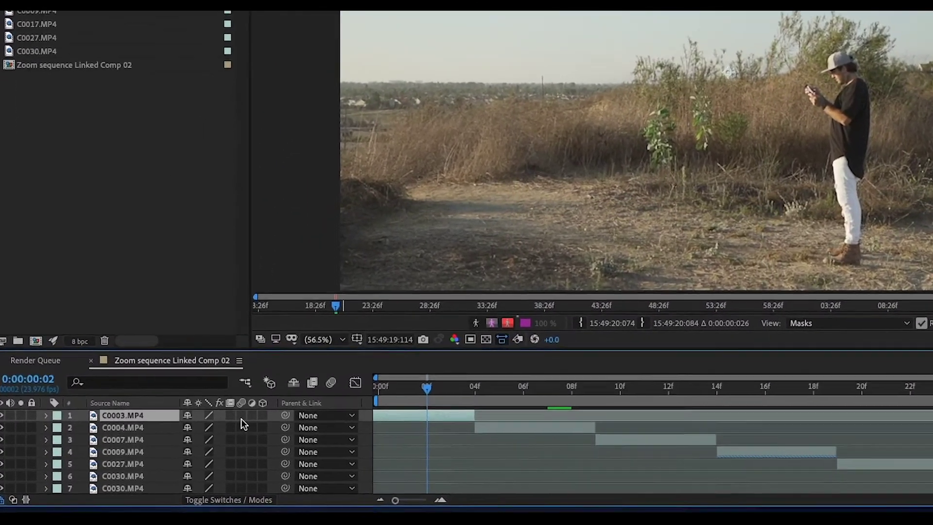
# Switch on motion blur for layers 1–5 and enable it for the whole composition.
pyautogui.moveTo(241, 418); pyautogui.dragTo(243, 455)
pyautogui.moveTo(298, 454); pyautogui.dragTo(298, 481)
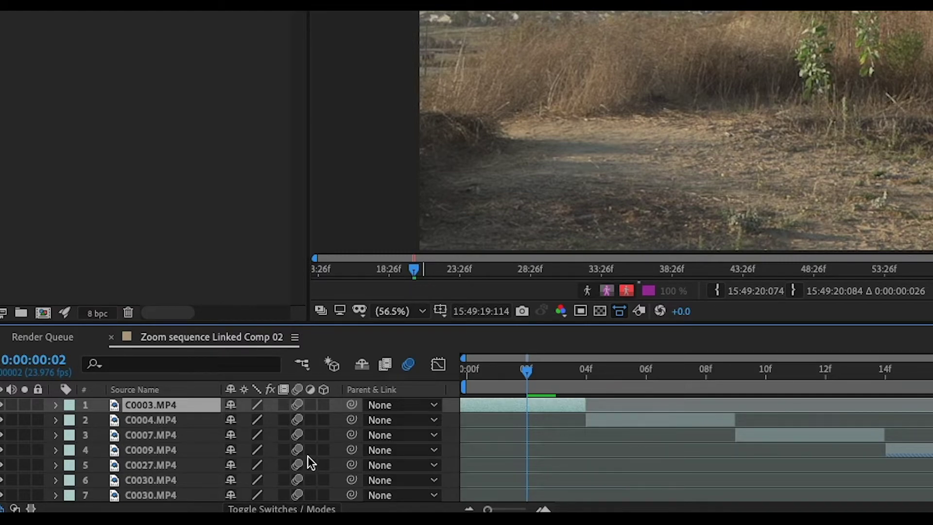
pyautogui.click(410, 365)
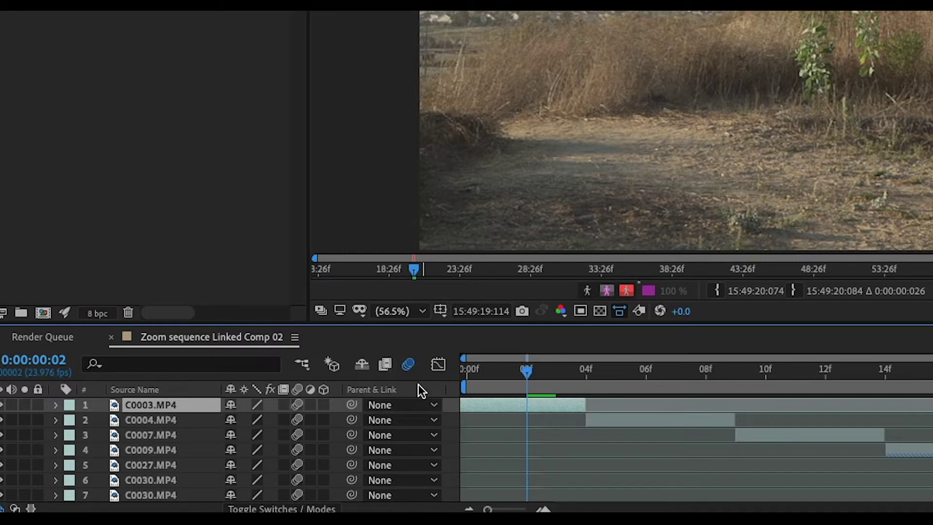